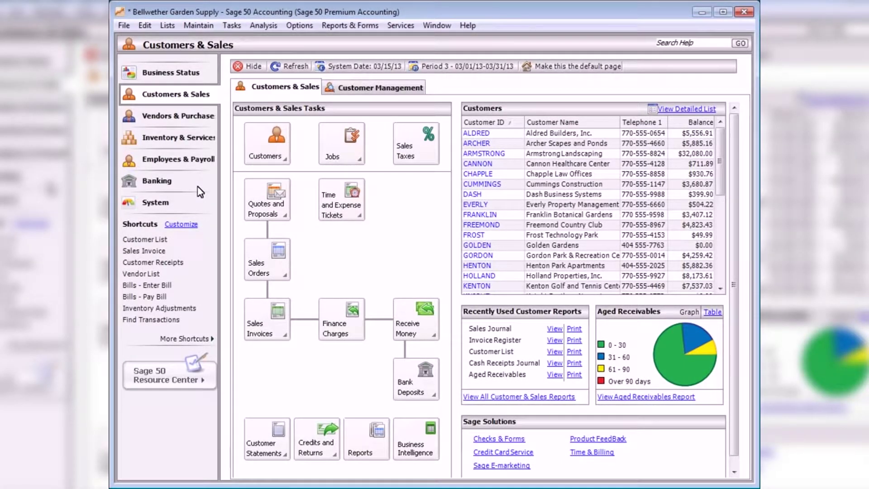
# Open the Reports & Forms menu to see its report categories.
pyautogui.click(351, 25)
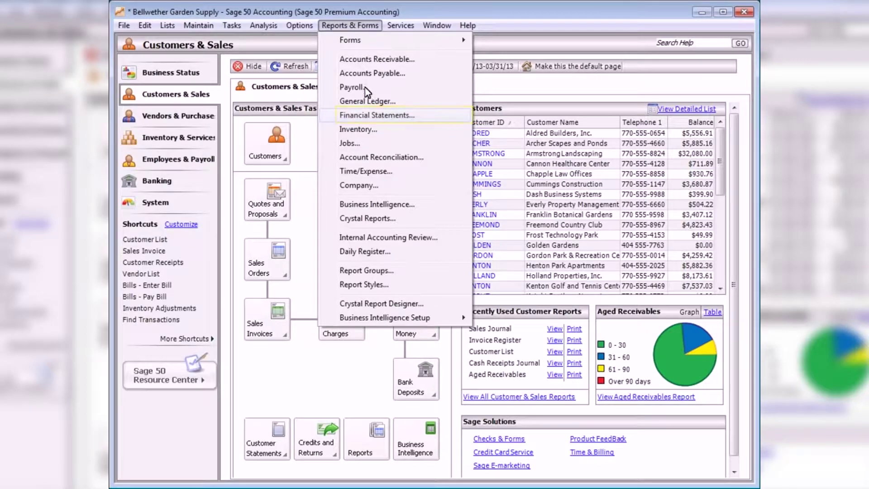
# Open the Financial Statements report list and choose the standard Balance Sheet.
pyautogui.click(375, 114)
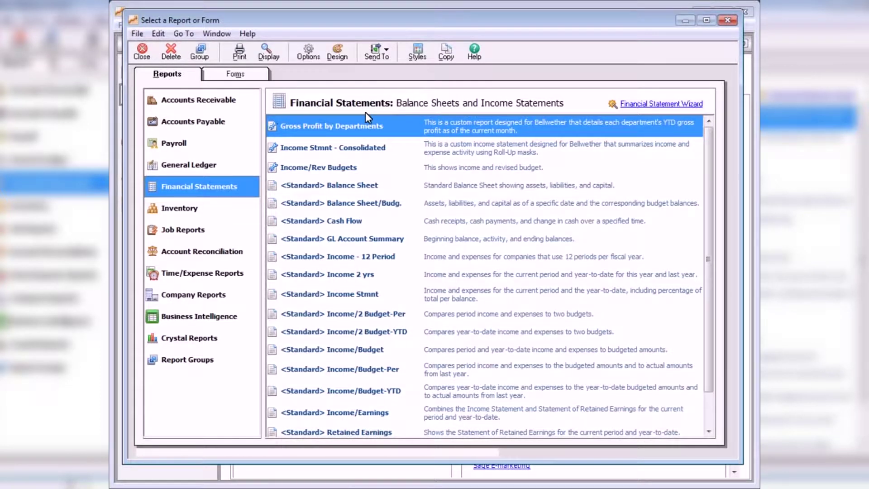
pyautogui.doubleClick(326, 186)
# Preview the March 31, 2013 Balance Sheet through Total Liabilities & Capital, then close it.
pyautogui.click(436, 287)
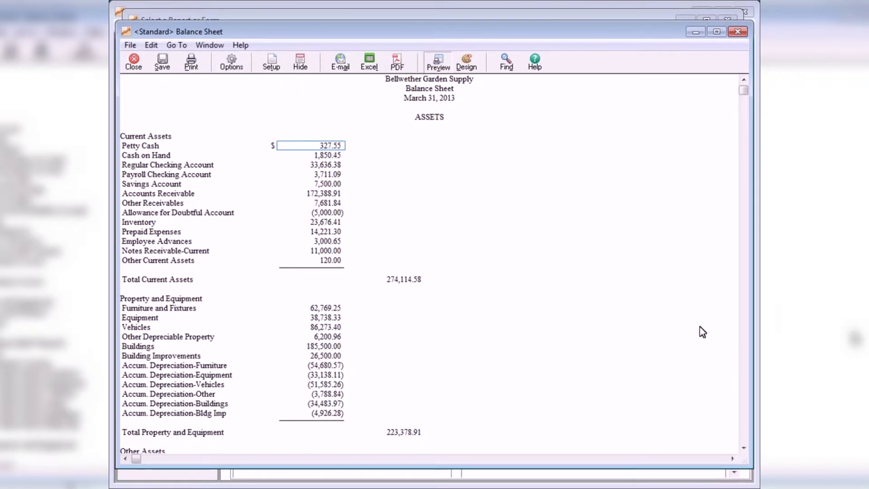
pyautogui.click(744, 393)
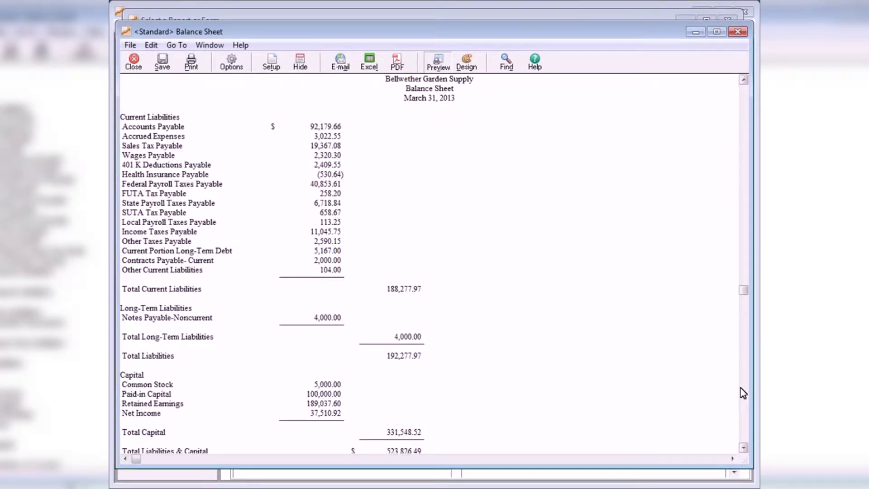
pyautogui.click(743, 393)
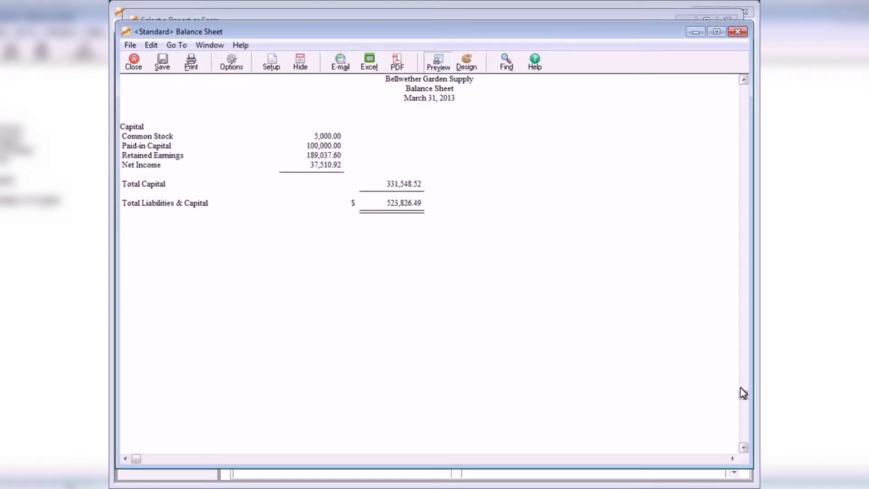
pyautogui.click(133, 63)
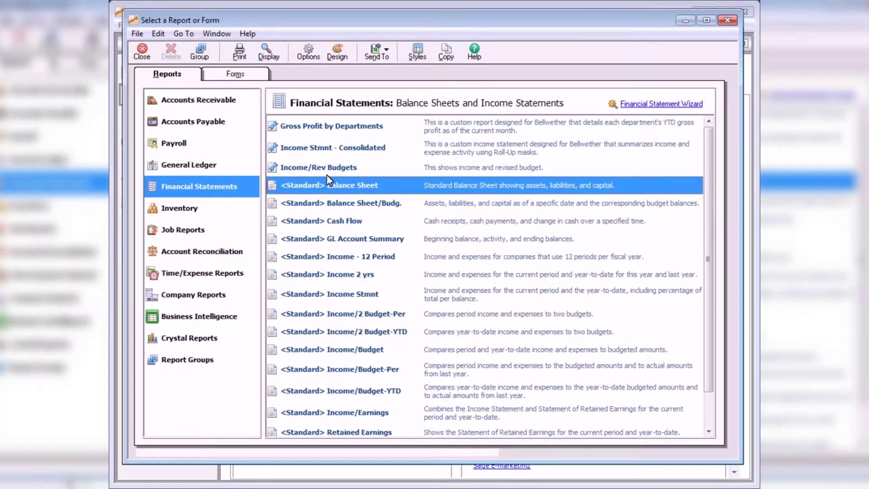
# Preview the standard Income Statement, drill into Sales - Equipment ledger detail, then close both.
pyautogui.doubleClick(350, 293)
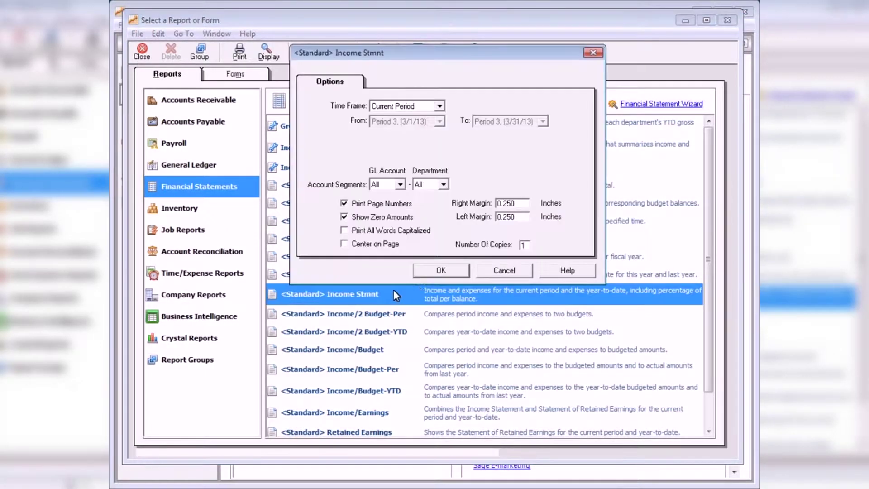
pyautogui.click(442, 271)
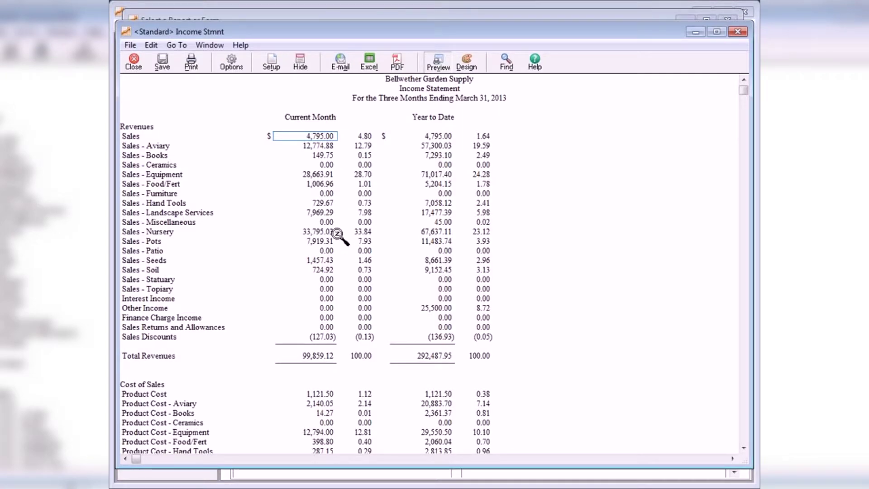
pyautogui.click(319, 175)
pyautogui.doubleClick(319, 176)
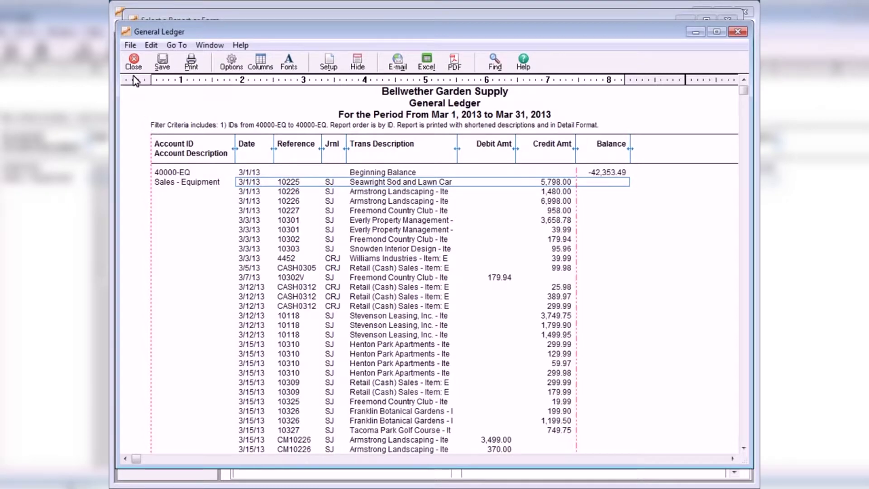
pyautogui.click(134, 63)
pyautogui.click(133, 60)
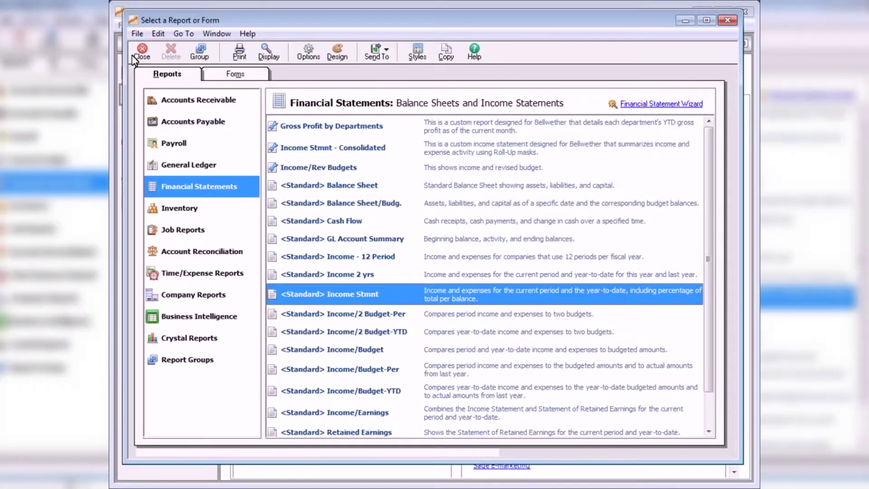
pyautogui.doubleClick(334, 220)
# Generate the standard Statement of Cash Flow, review it, and close it.
pyautogui.click(405, 277)
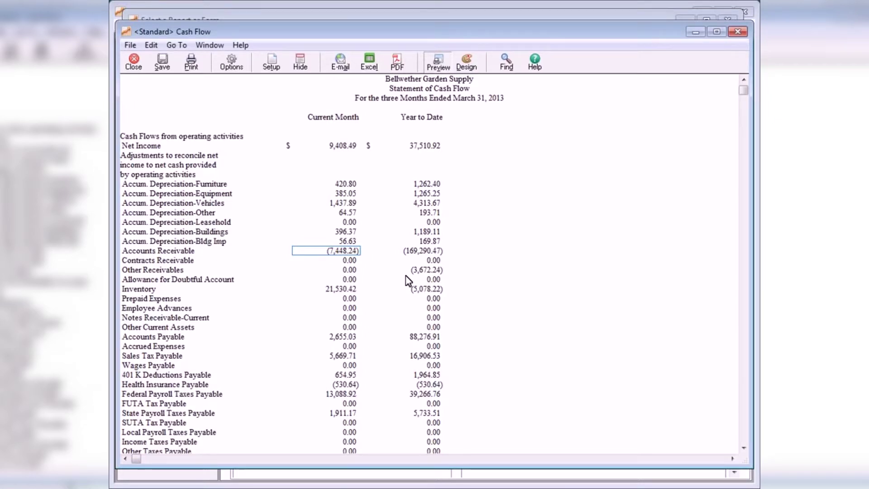
pyautogui.click(134, 65)
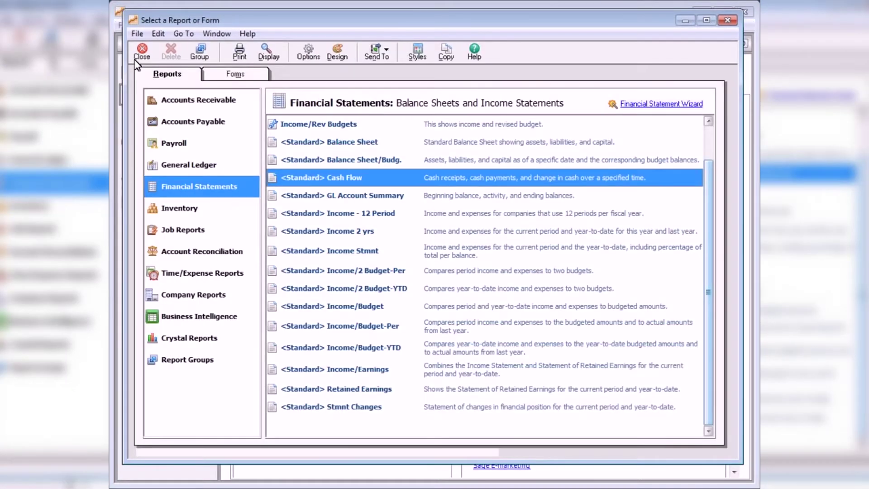
# Generate the standard Retained Earnings statement with its default options.
pyautogui.doubleClick(347, 388)
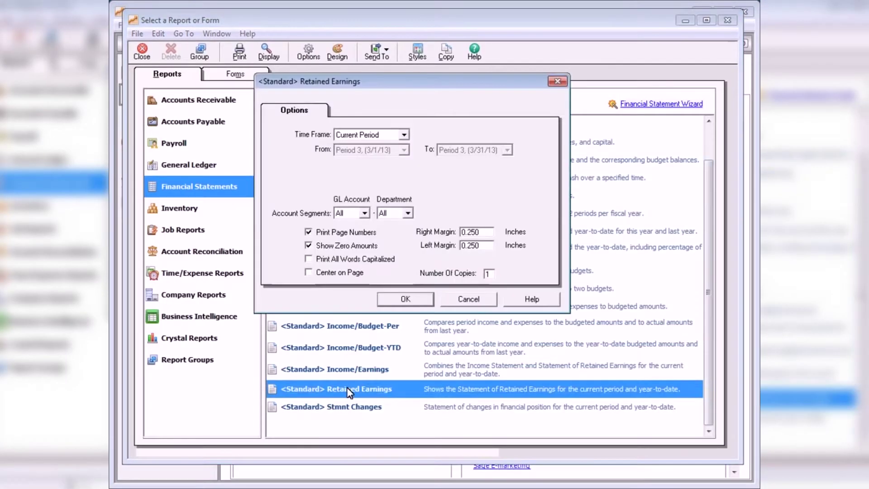
pyautogui.click(405, 299)
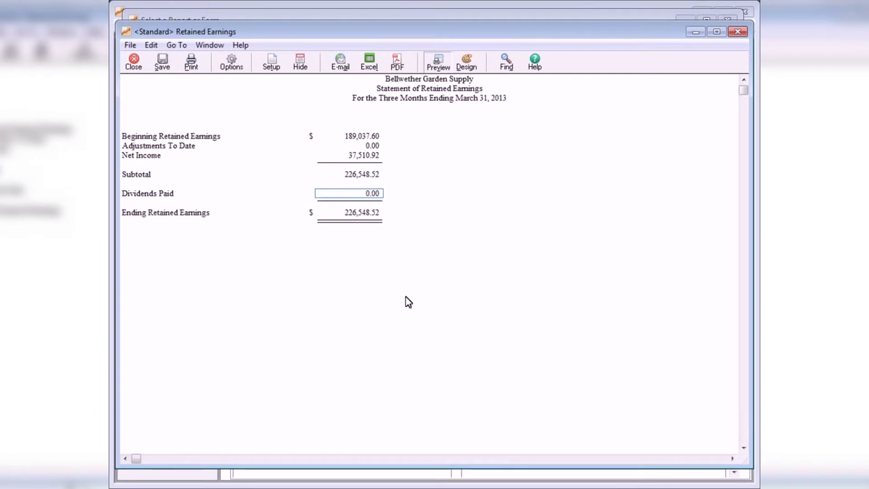